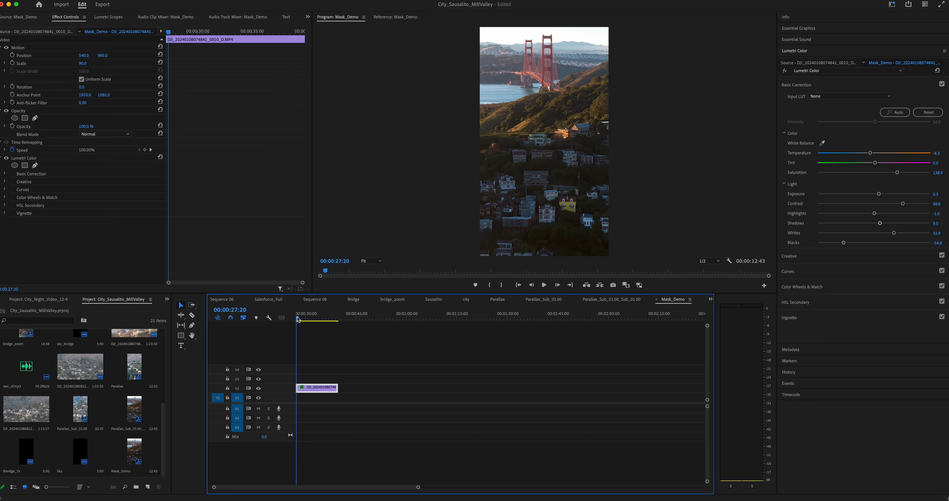
Create a 1080 × 1920 adjustment layer at 60 fps and name it foreground
left_click(164, 418)
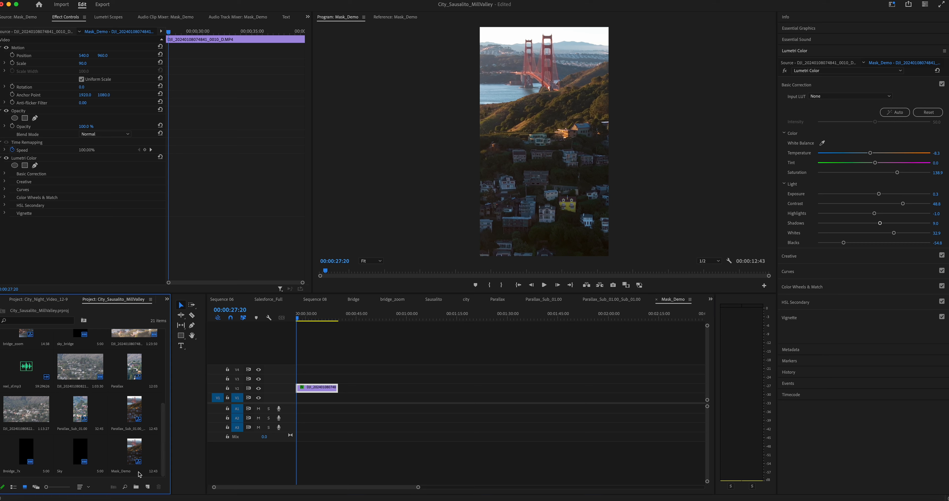
left_click(148, 487)
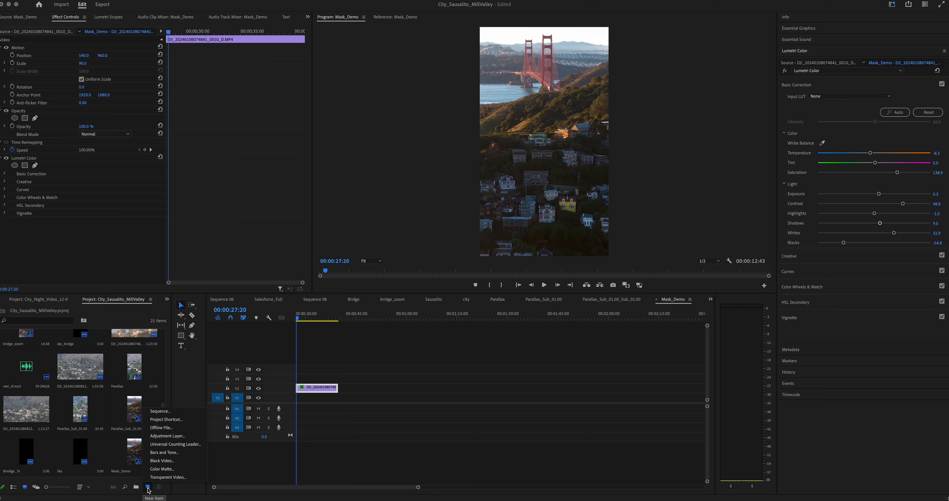
left_click(177, 436)
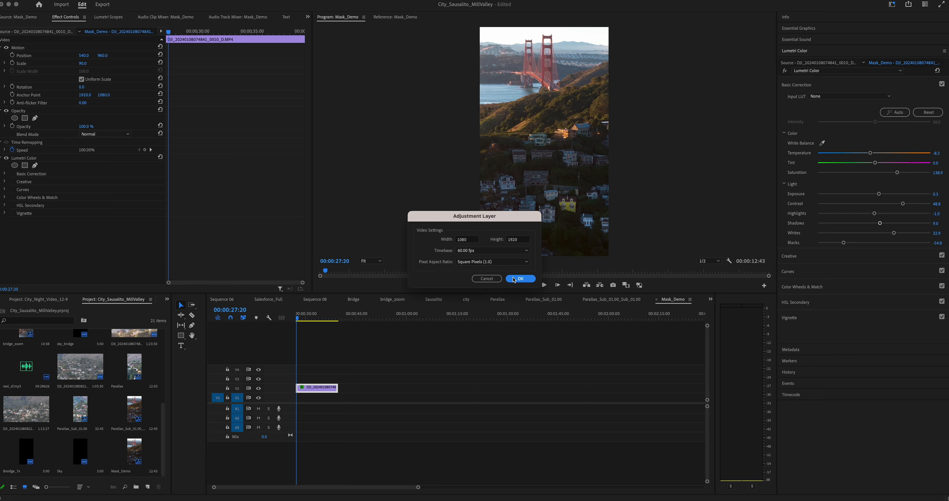
left_click(520, 283)
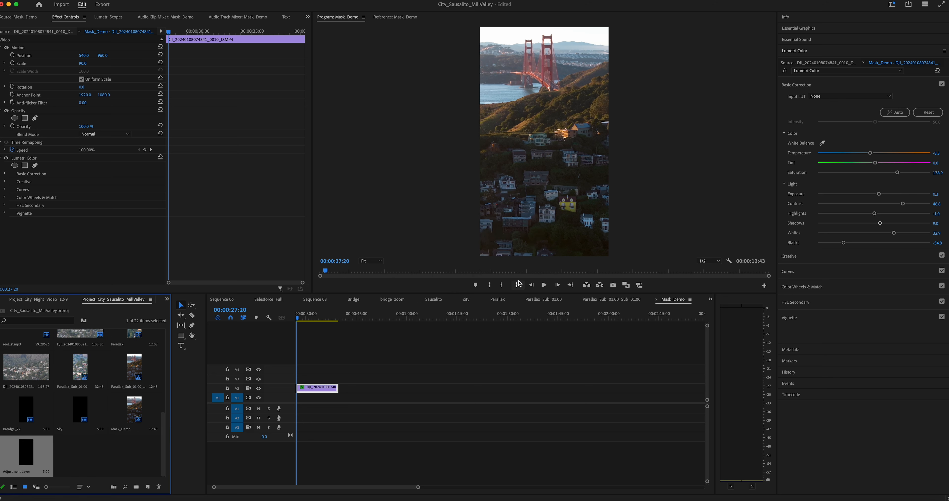
left_click(16, 473)
type("foreground")
Place the foreground adjustment layer on V3 directly above the drone clip, match its length to the clip, and select it
left_click(71, 466)
left_click(23, 459)
left_click_drag(113, 443, 337, 377)
left_click(324, 380)
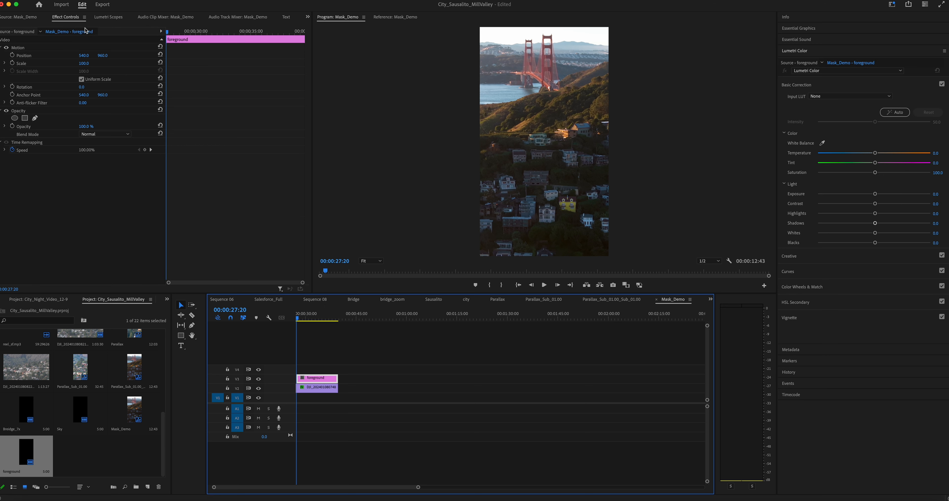
Add a rectangular opacity mask to the foreground layer and stretch its corners beyond the frame to cover the dark houses in the lower half
left_click(25, 119)
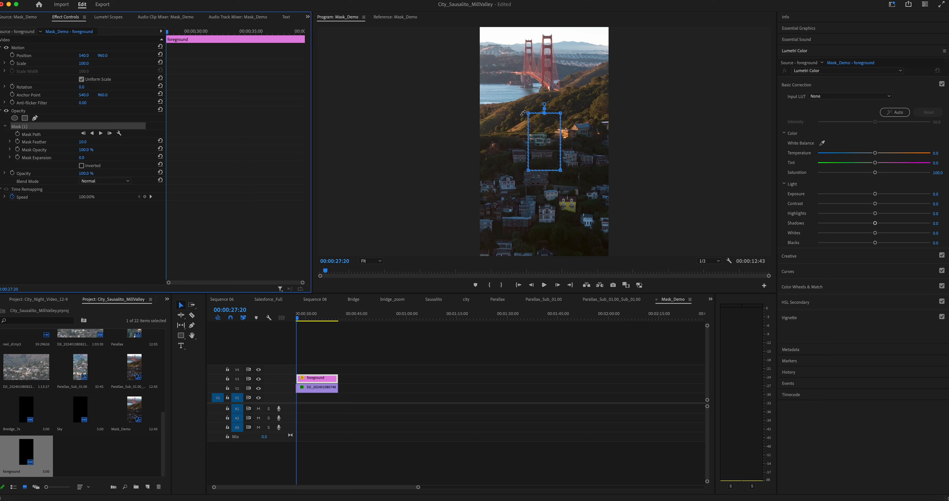
left_click(372, 261)
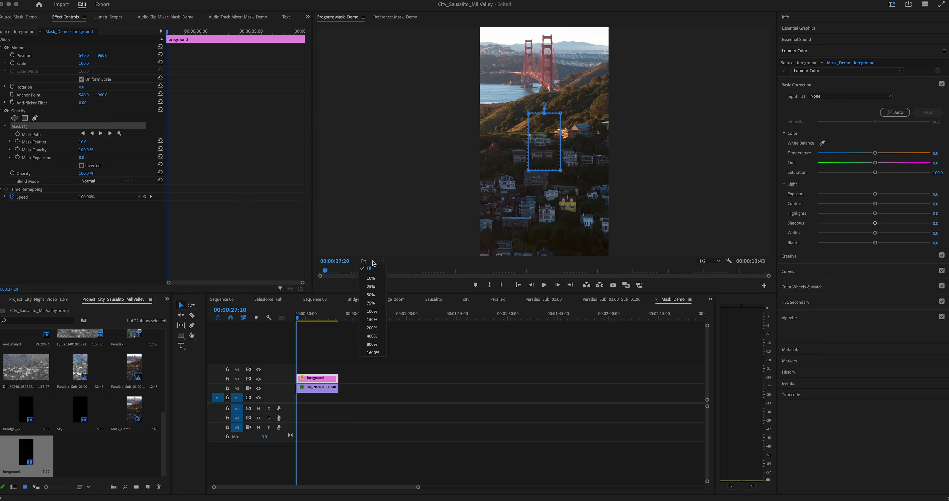
left_click(374, 297)
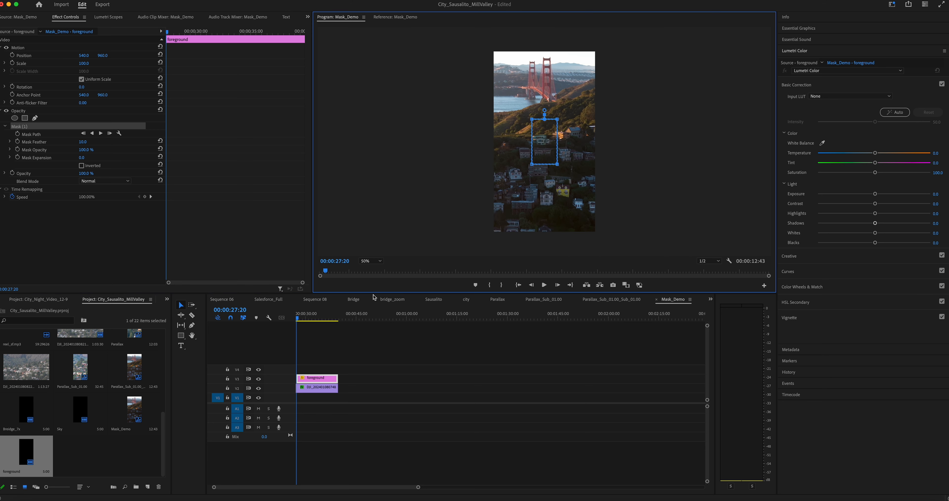
left_click_drag(534, 120, 442, 143)
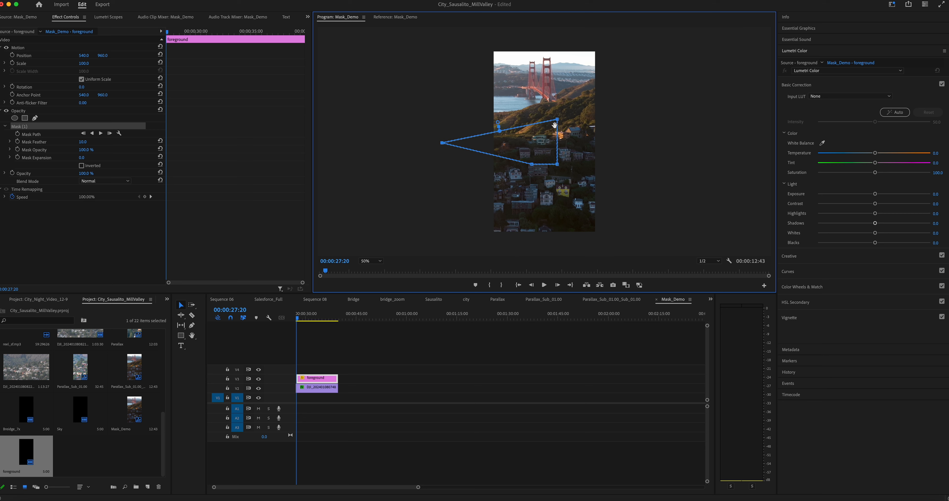
left_click_drag(560, 123, 624, 136)
key("super+z")
left_click_drag(532, 164, 453, 243)
left_click_drag(557, 168, 631, 247)
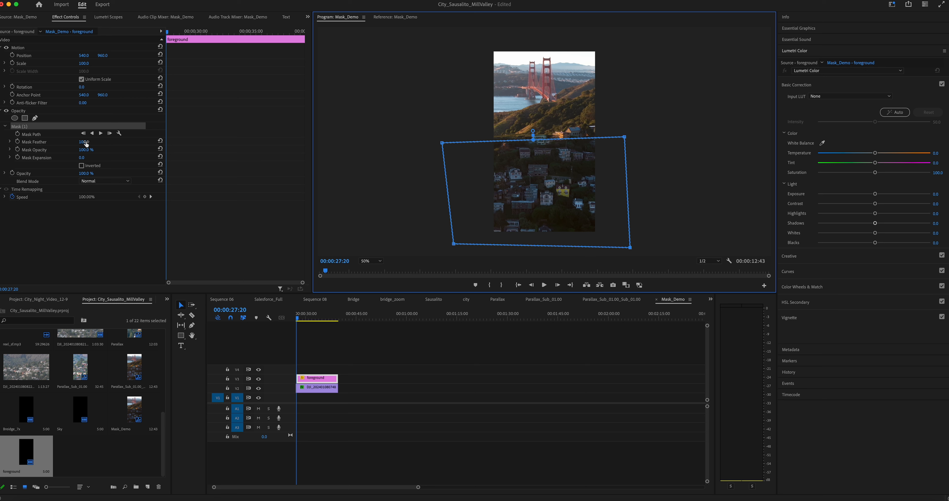
Set the mask feather to 159, shift the mask slightly upward, and extend its two bottom corners below the frame
left_click_drag(87, 142, 136, 142)
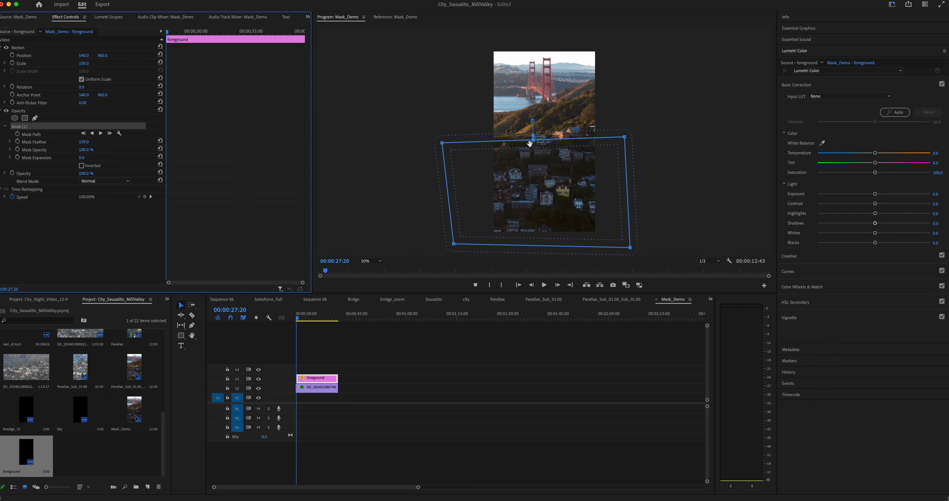
left_click_drag(527, 161, 527, 156)
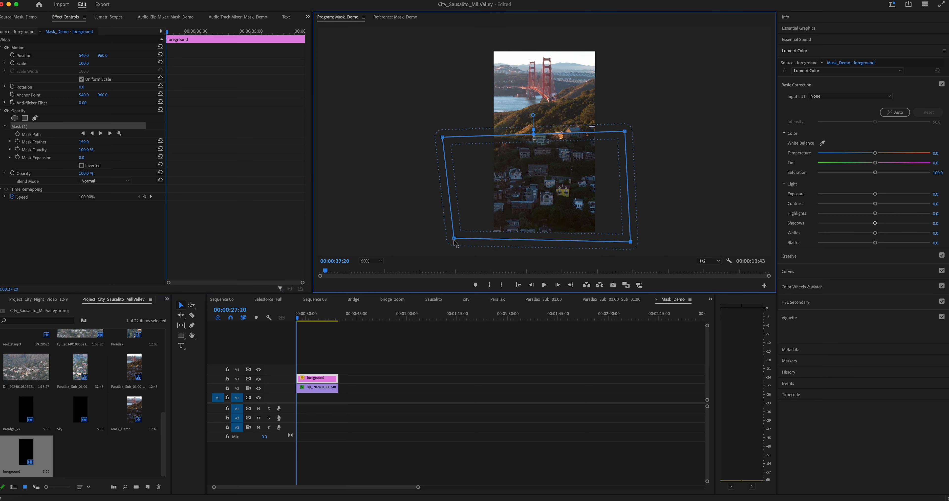
left_click_drag(454, 239, 453, 249)
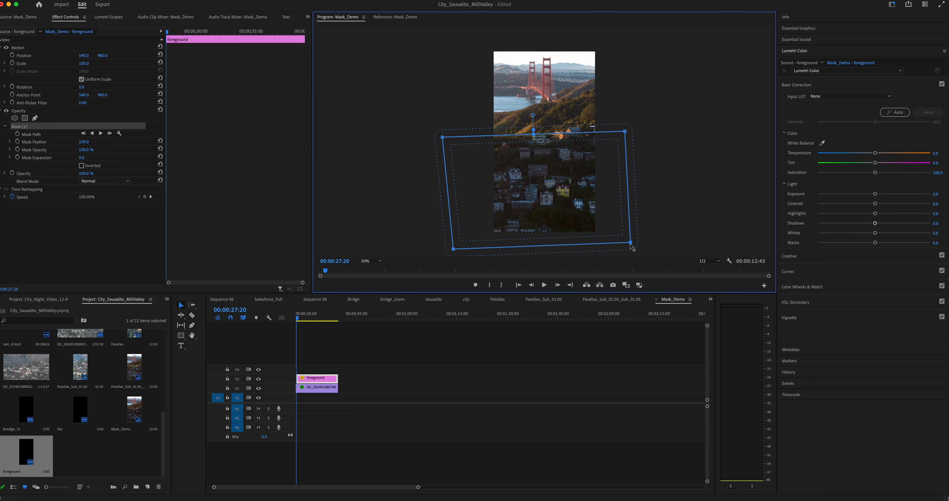
left_click_drag(632, 245, 633, 250)
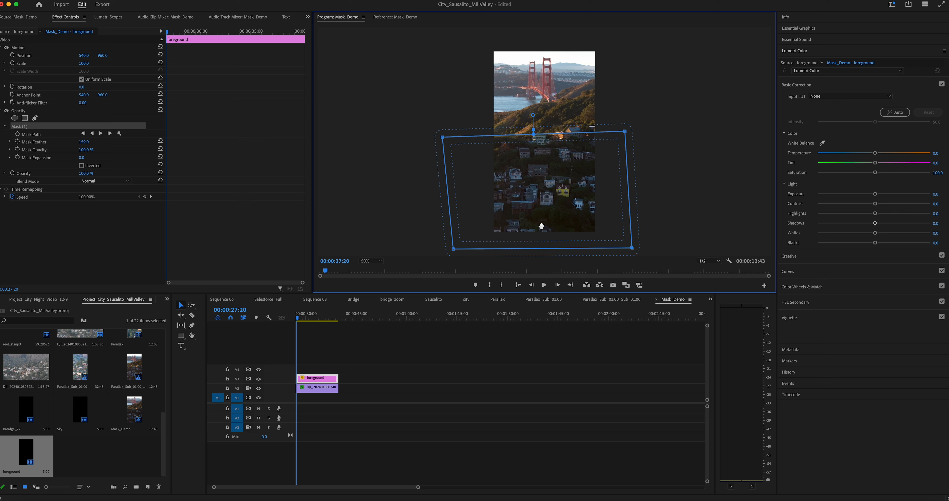
Brighten the foreground layer in Lumetri Color with Shadows 32.9, Exposure 0.3, Contrast 28.2 and Saturation 117.6
left_click(319, 382)
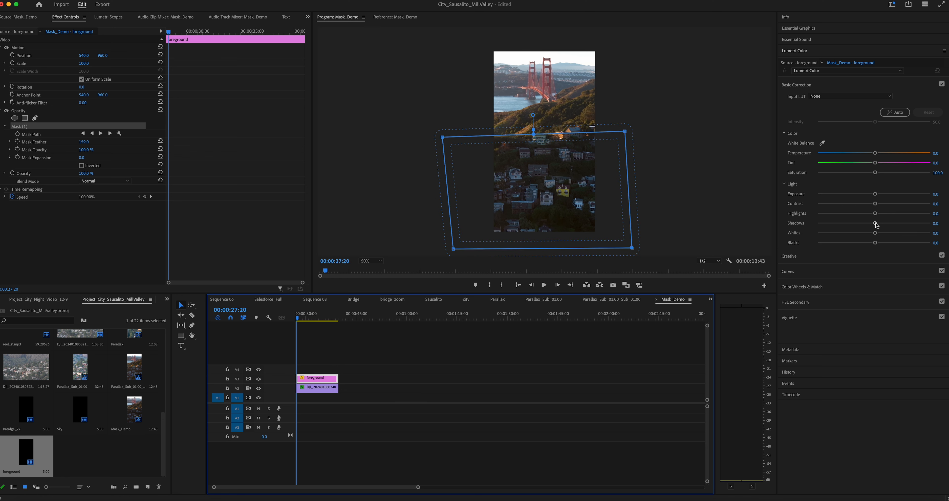
left_click_drag(877, 226, 893, 225)
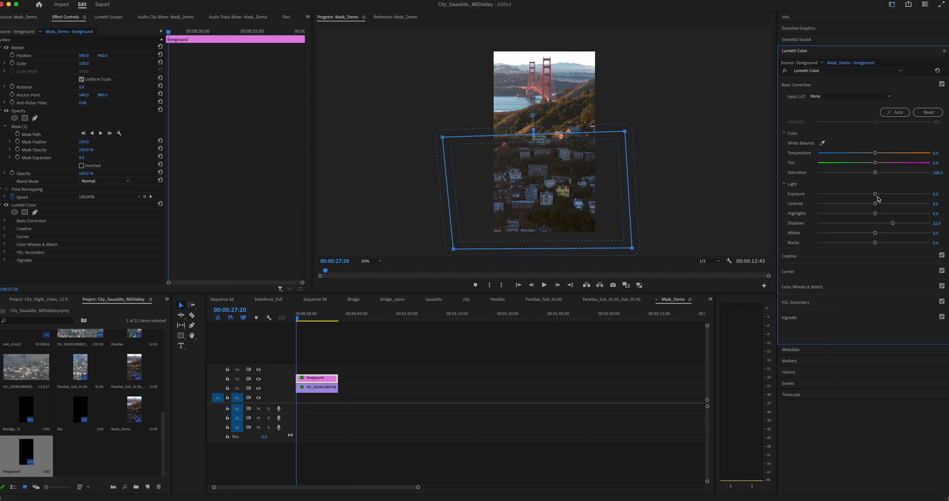
left_click_drag(876, 194, 893, 203)
left_click_drag(875, 172, 882, 173)
Play and scrub through the sequence to check how the masked correction affects the sunlit houses near the clip's end
left_click(543, 286)
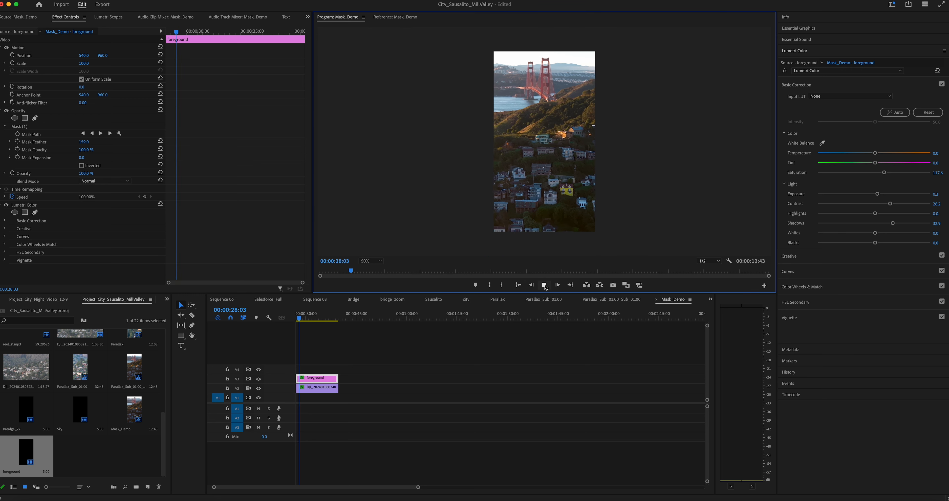
left_click(258, 379)
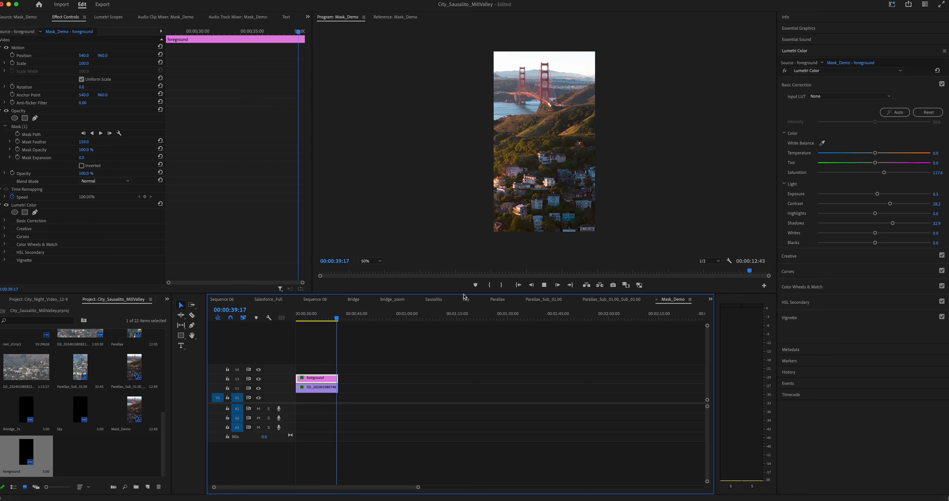
left_click(300, 319)
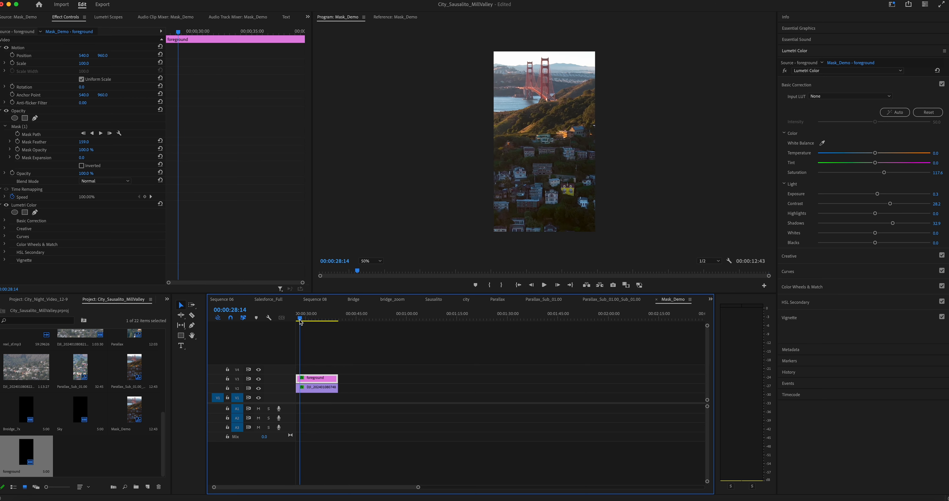
left_click_drag(300, 321, 332, 321)
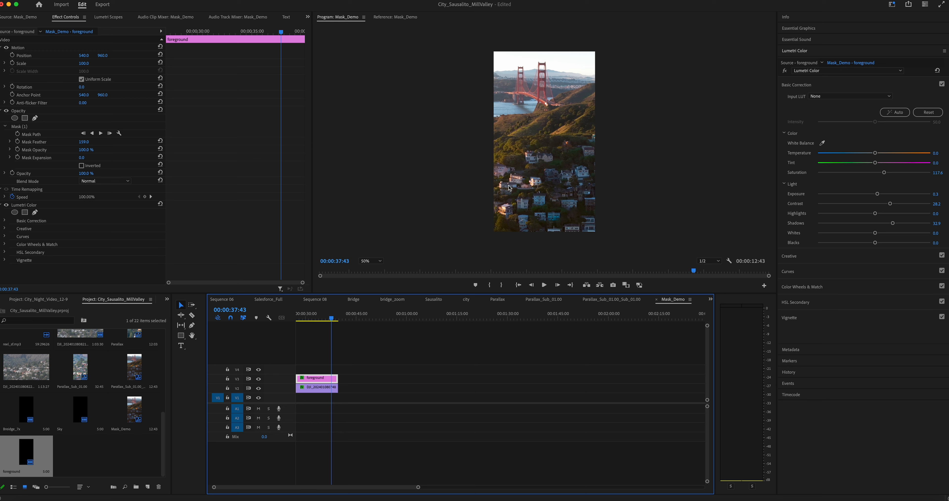
left_click(334, 319)
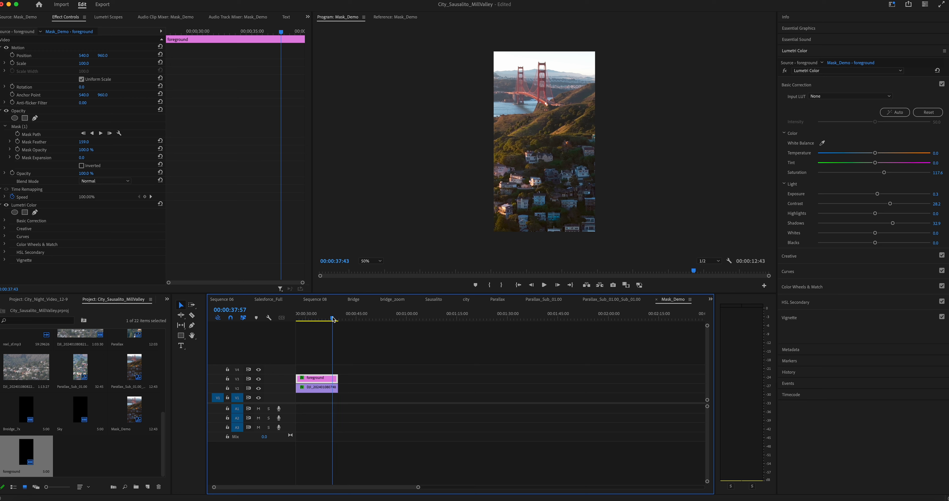
Start Mask Path keyframing at 00:00:27:20, and at 00:00:36:54 move the mask's two left corners inward off the sunlit houses
left_click_drag(334, 319, 297, 320)
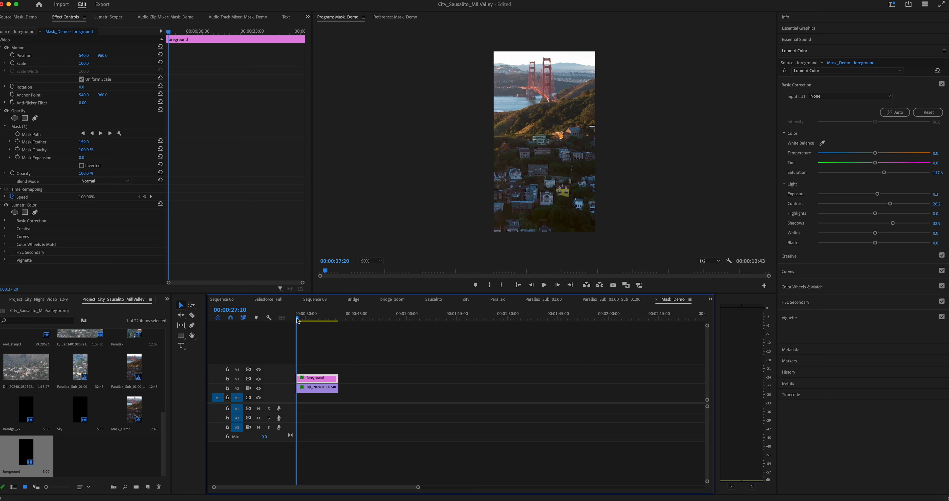
left_click(38, 148)
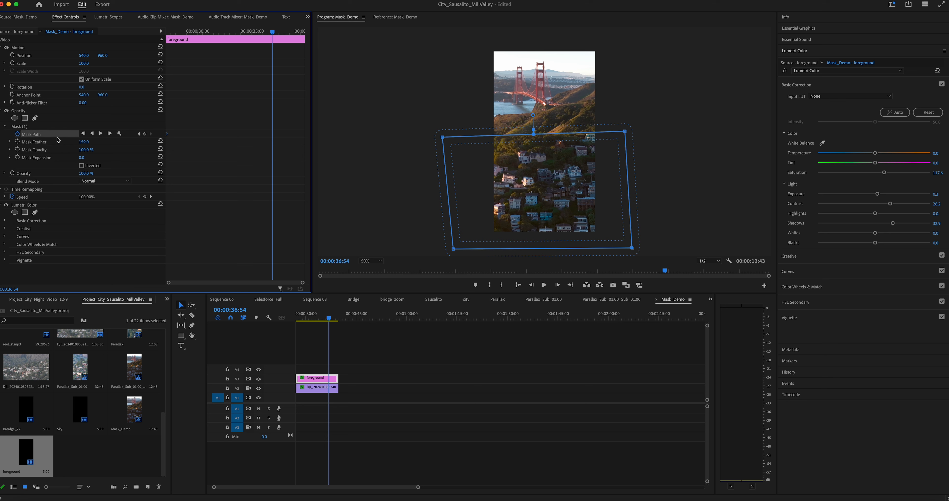
left_click_drag(443, 137, 504, 153)
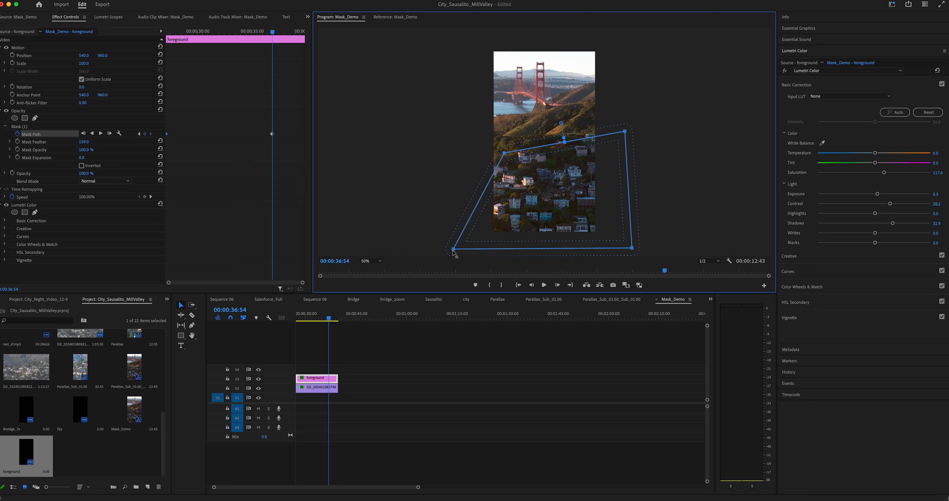
left_click_drag(454, 250, 490, 247)
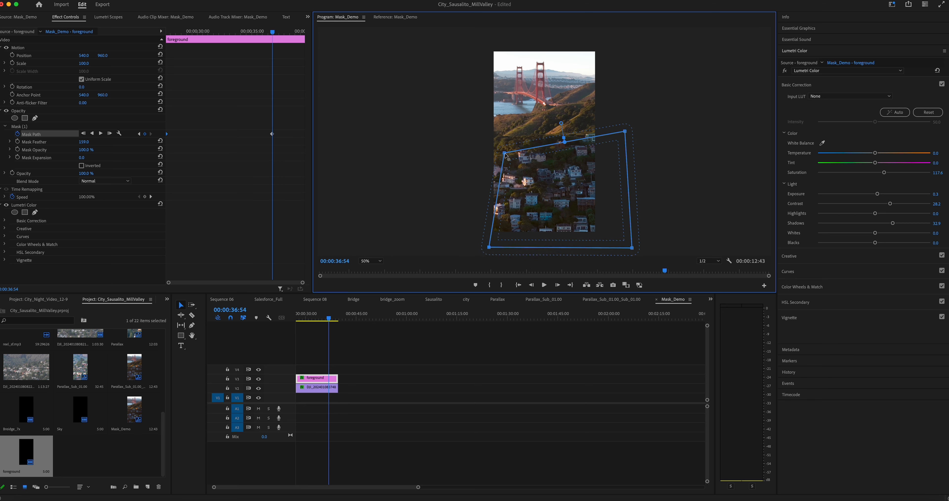
left_click_drag(505, 154, 506, 155)
At 00:00:39:24, pull the mask's two left corners further inward to exclude the sunlit houses
mouse_move(272, 30)
left_mouse_down()
mouse_move(168, 39)
mouse_move(273, 41)
left_mouse_up()
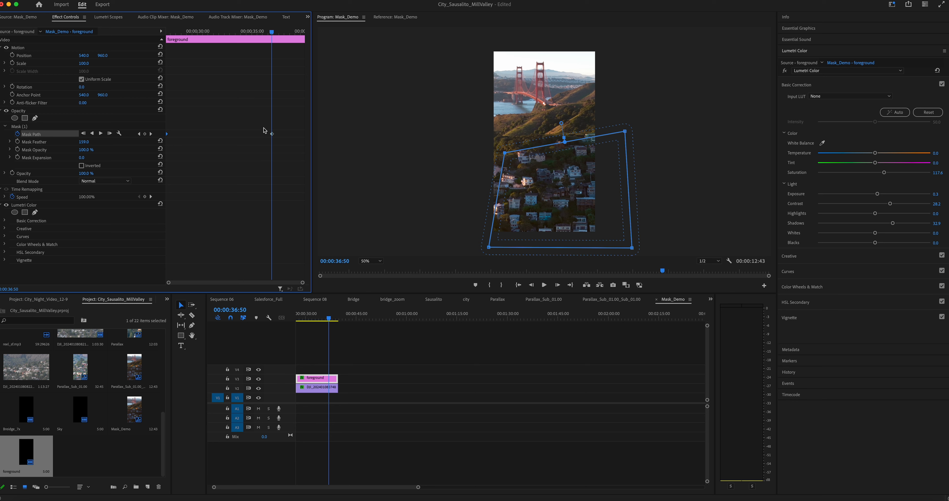
left_click_drag(330, 319, 339, 321)
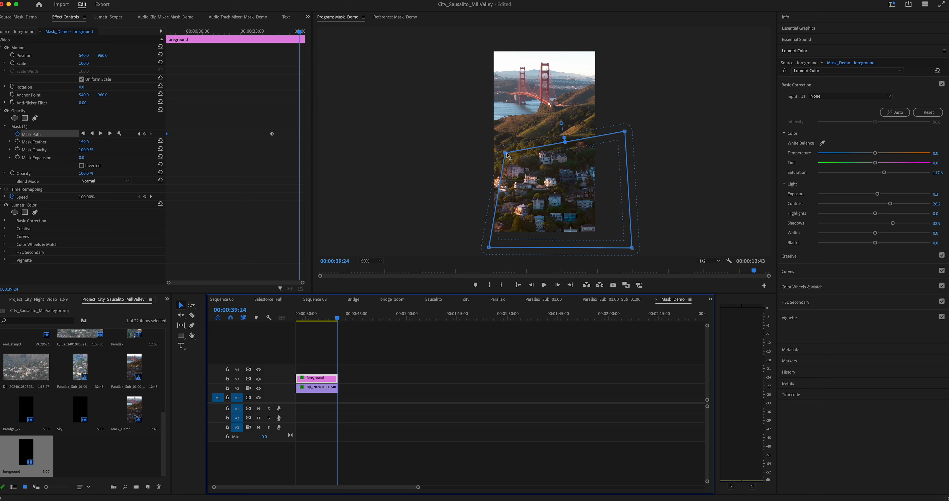
left_click_drag(505, 152, 517, 249)
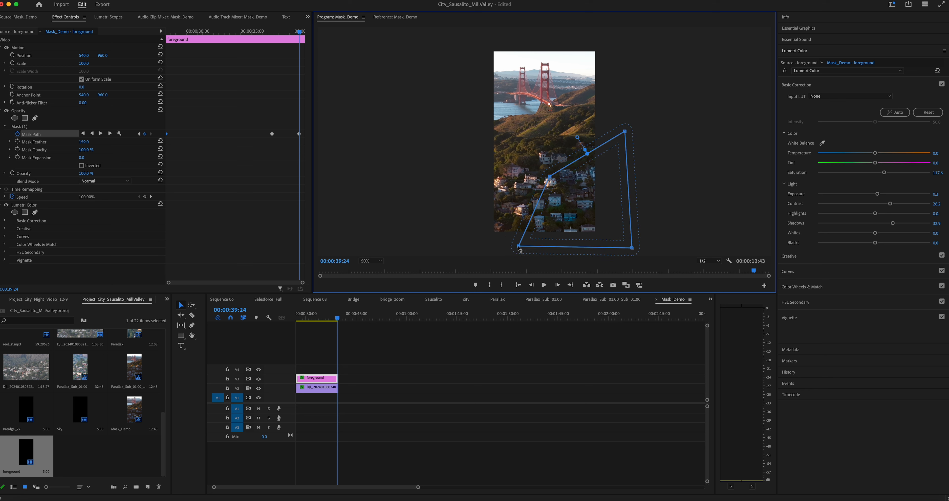
Refine the mask path at 00:00:33:22 and 00:00:36:58 by moving its upper-left corner down and inward around the sunlit houses
left_click(333, 319)
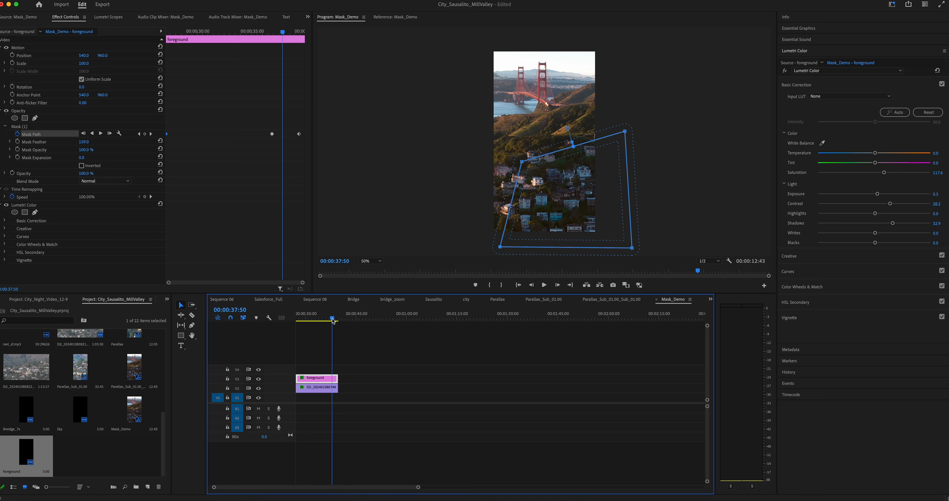
mouse_move(333, 319)
left_mouse_down()
mouse_move(297, 321)
mouse_move(333, 322)
mouse_move(317, 320)
left_mouse_up()
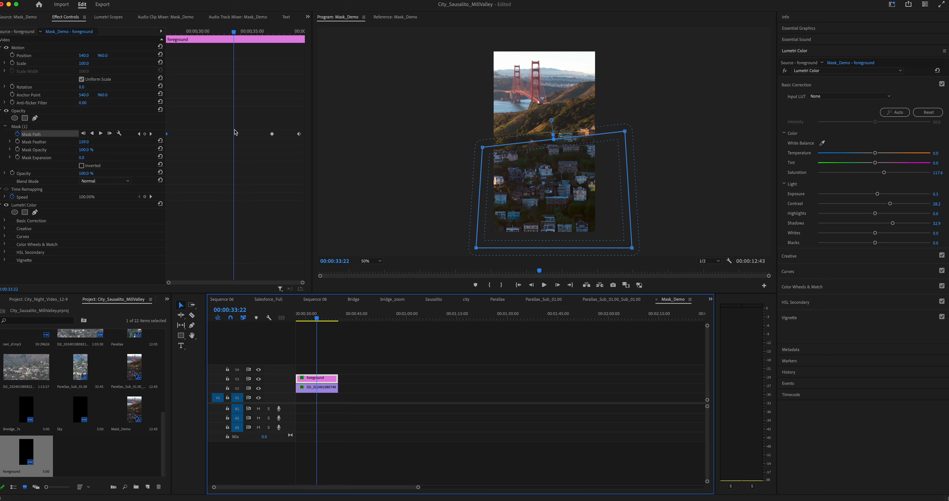
left_click_drag(481, 148, 491, 164)
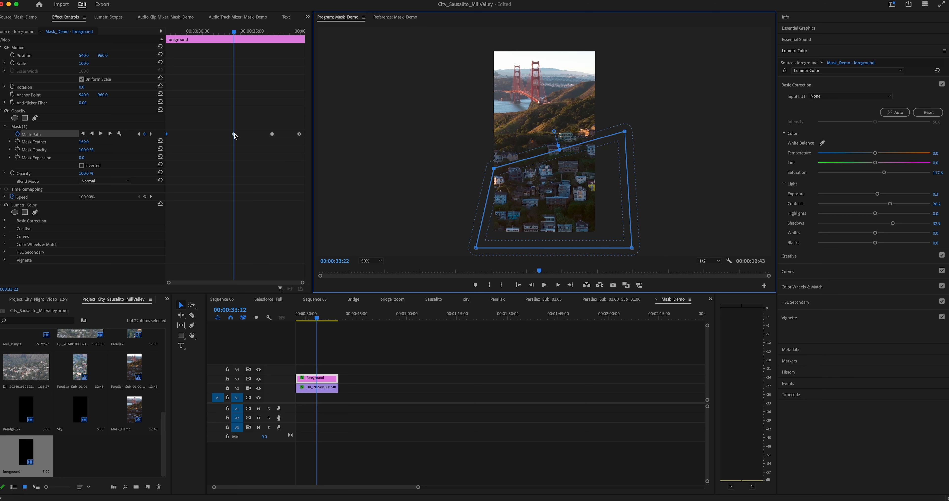
left_click_drag(234, 32, 273, 42)
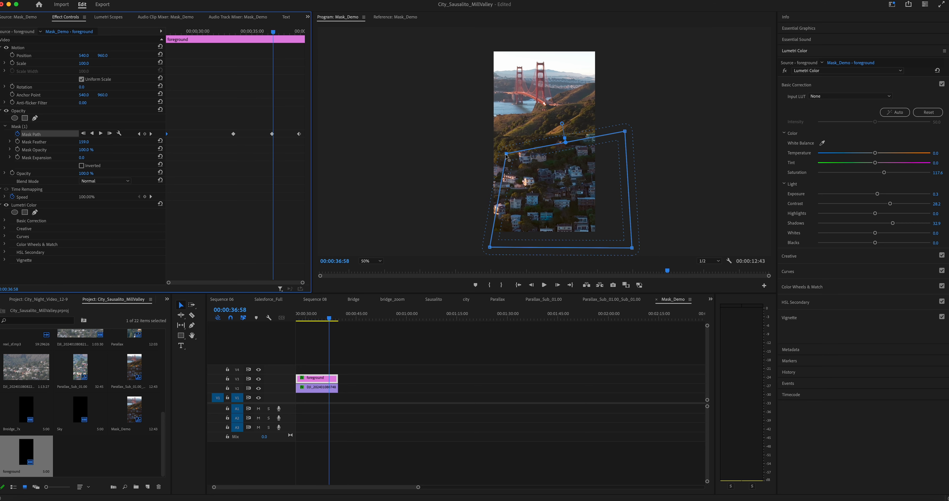
left_click_drag(507, 154, 531, 191)
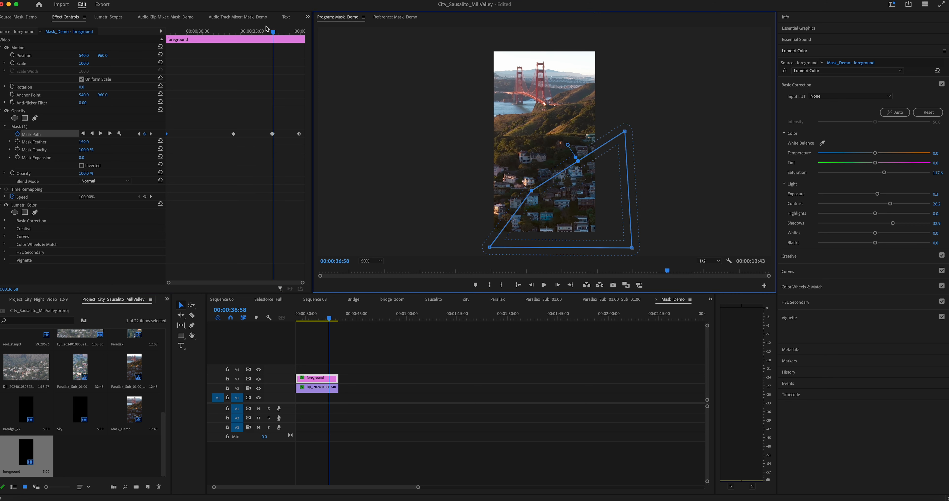
left_click_drag(273, 34, 300, 41)
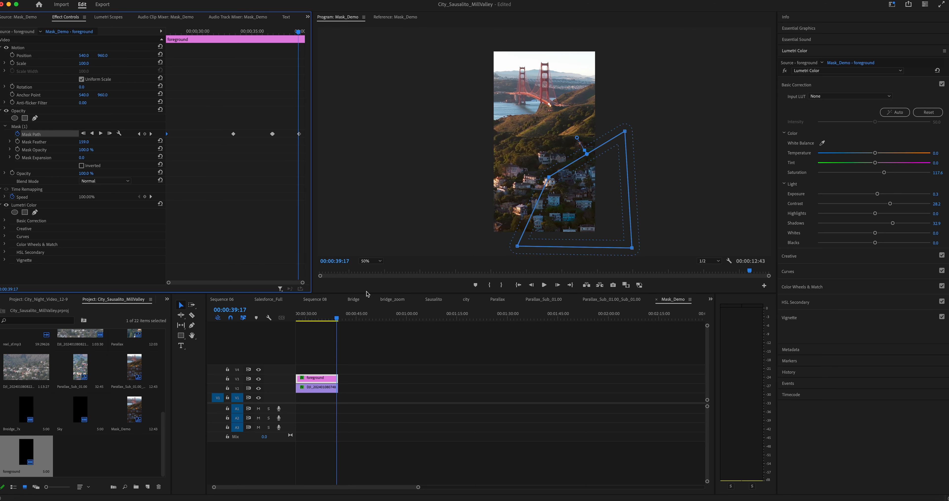
left_click(158, 483)
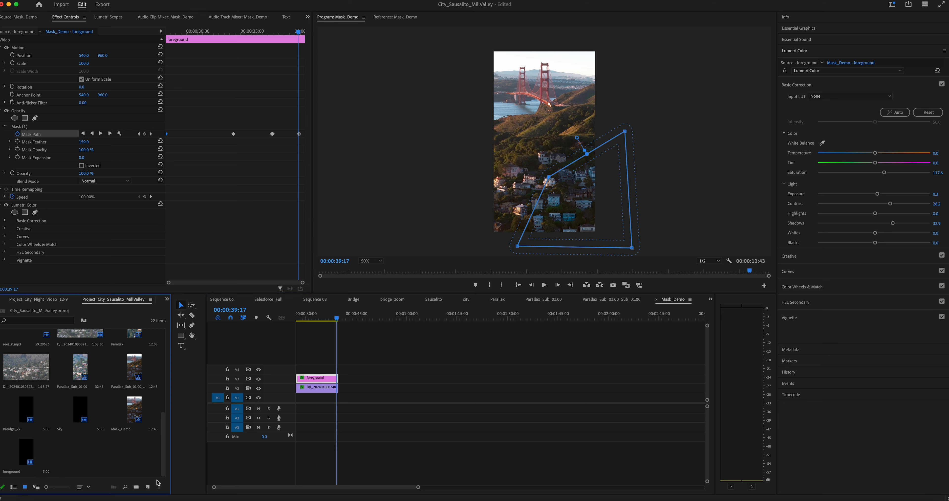
Create a 1080 × 1920, 60 fps adjustment layer in the project and name it "sky"
left_click(147, 487)
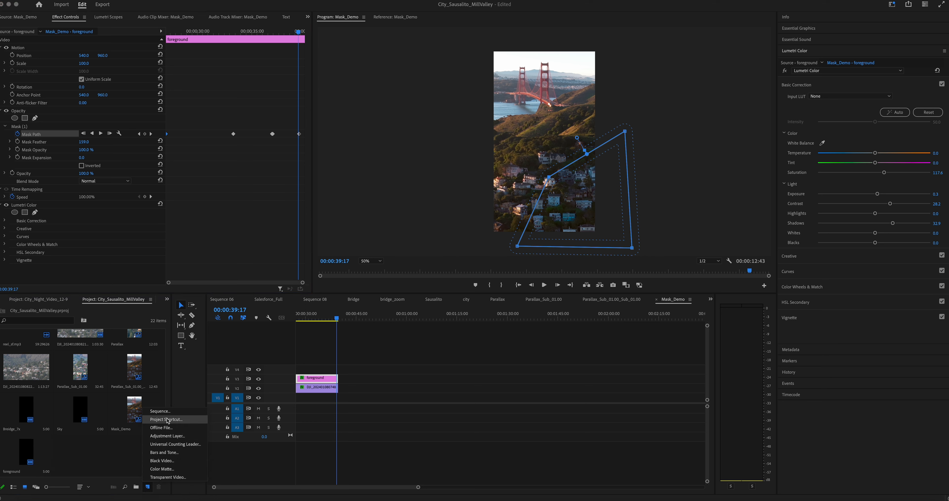
left_click(172, 436)
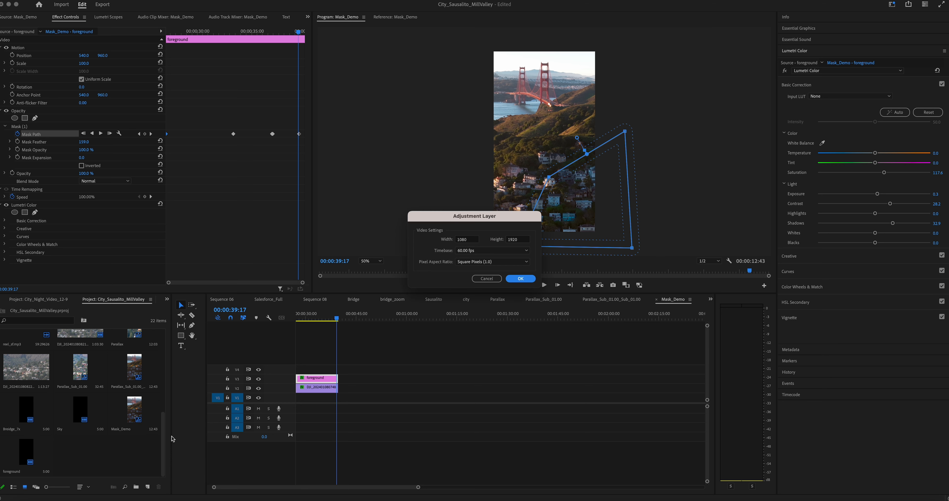
left_click(521, 279)
left_click(80, 472)
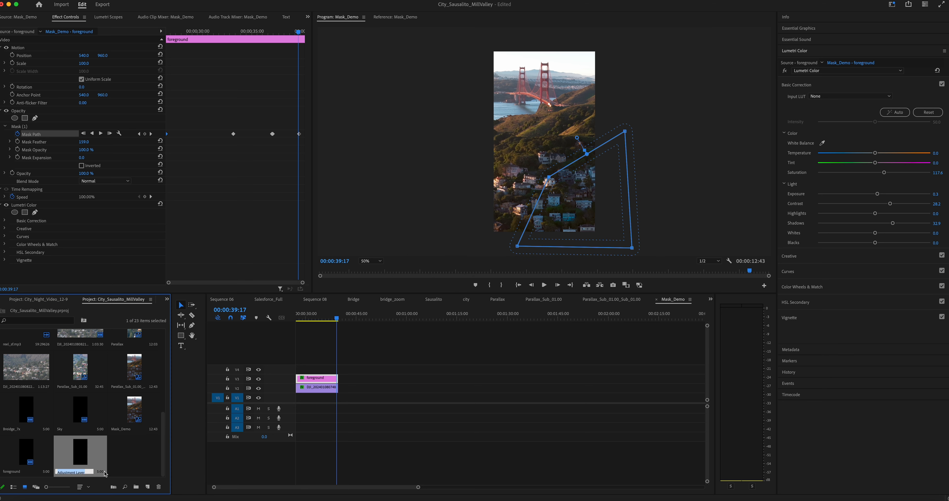
type("sky")
key("Return")
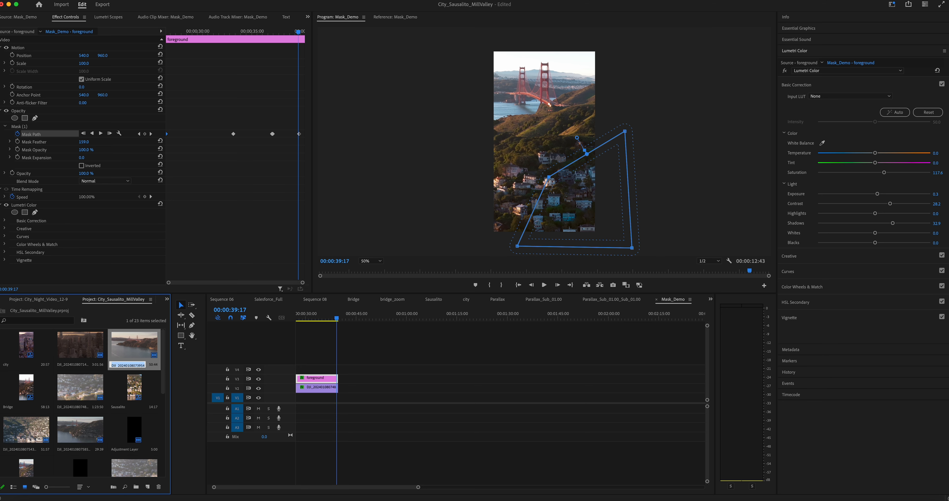
Place the new sky adjustment layer on track V4 above the foreground layer and extend it to the clip's end
scroll(114, 456, "down", 5)
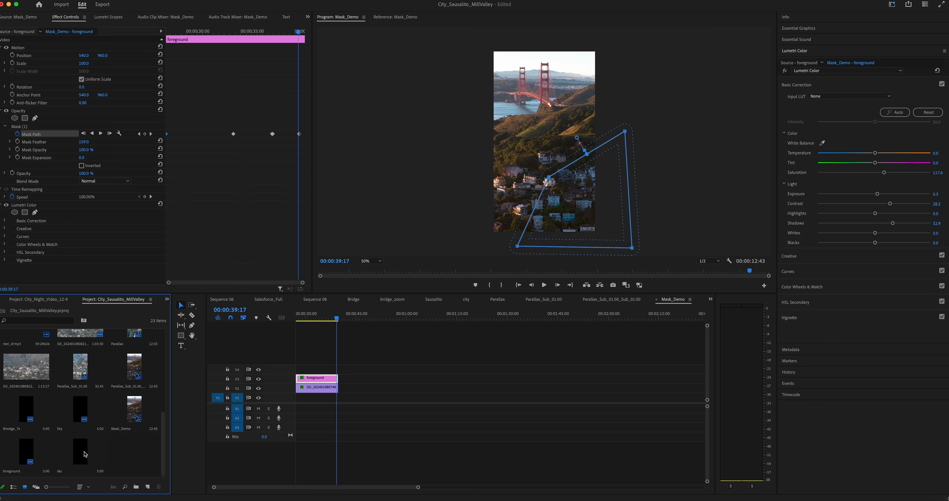
left_click(102, 455)
left_click_drag(82, 455, 300, 368)
left_click_drag(336, 318, 301, 318)
left_click(305, 371)
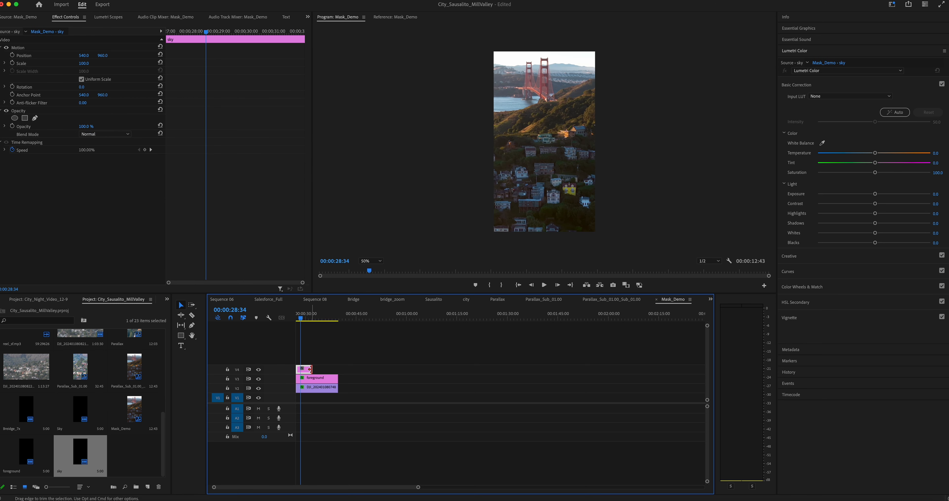
left_click_drag(310, 369, 338, 369)
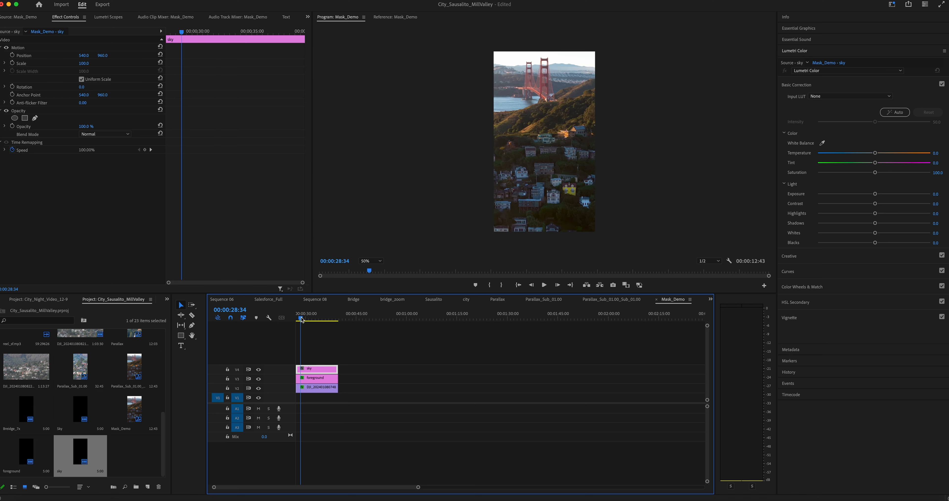
At 00:00:27:14, add a rectangular opacity mask to the sky layer and reshape it around the sky, bridge and upper hills beyond the frame edges
left_click_drag(301, 320, 298, 319)
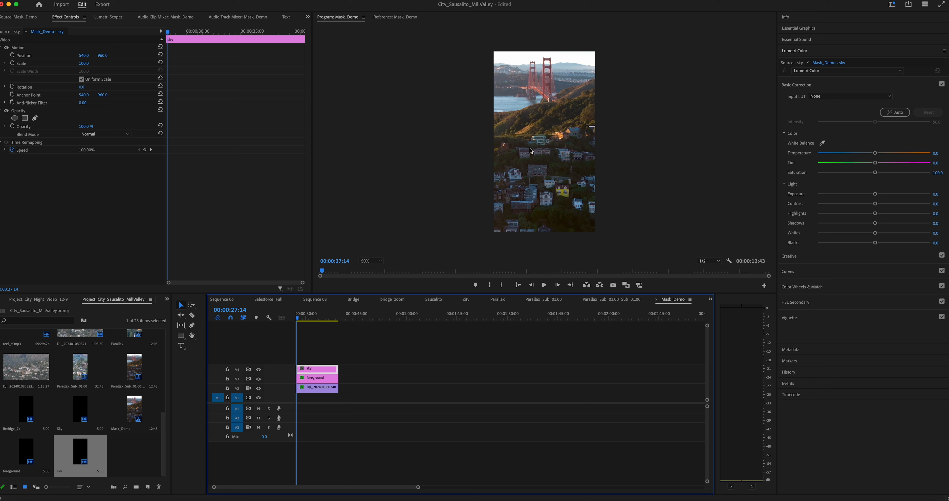
left_click(25, 119)
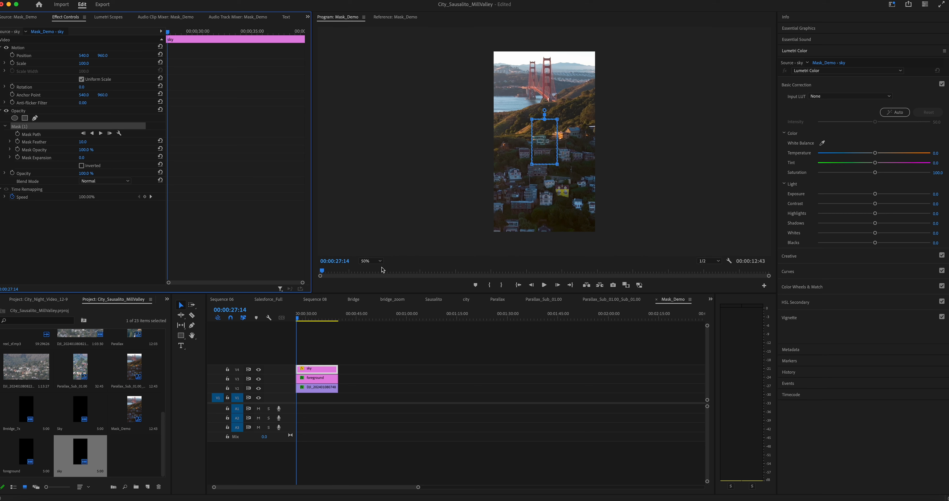
left_click_drag(544, 146, 652, 37)
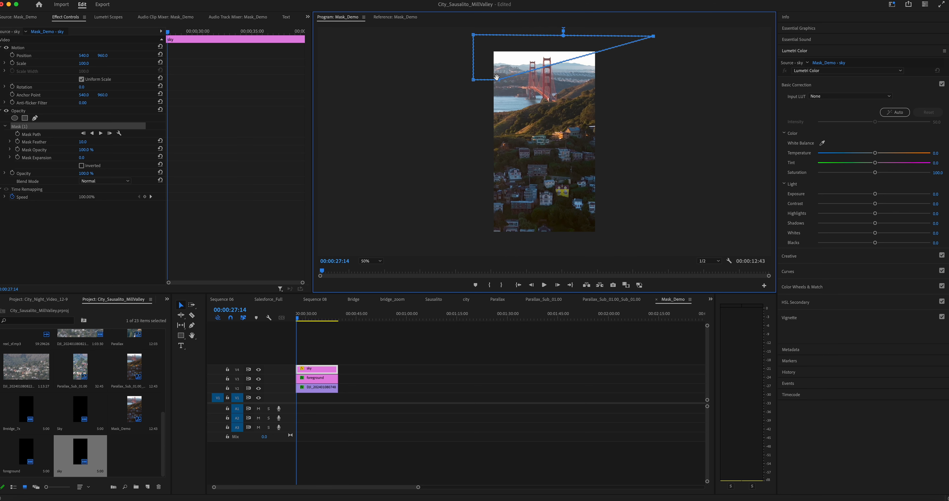
left_click_drag(498, 80, 612, 116)
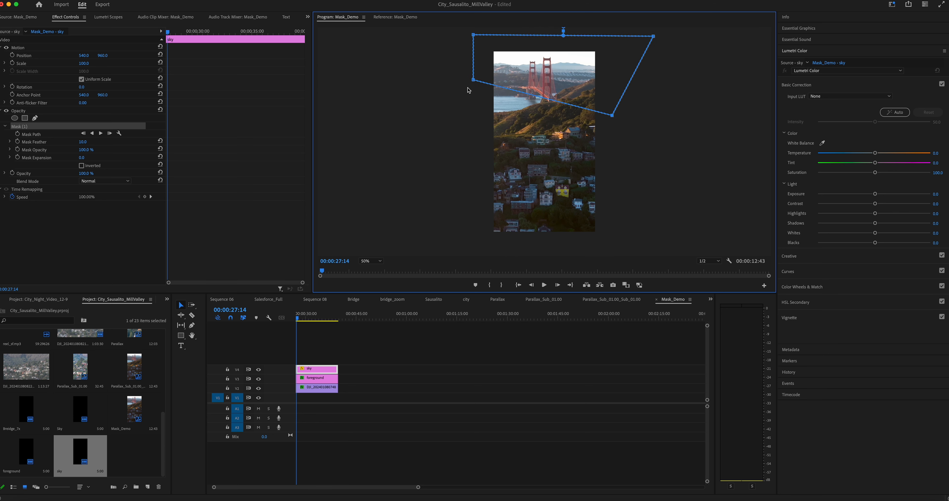
left_click_drag(474, 80, 475, 133)
left_click_drag(612, 116, 613, 121)
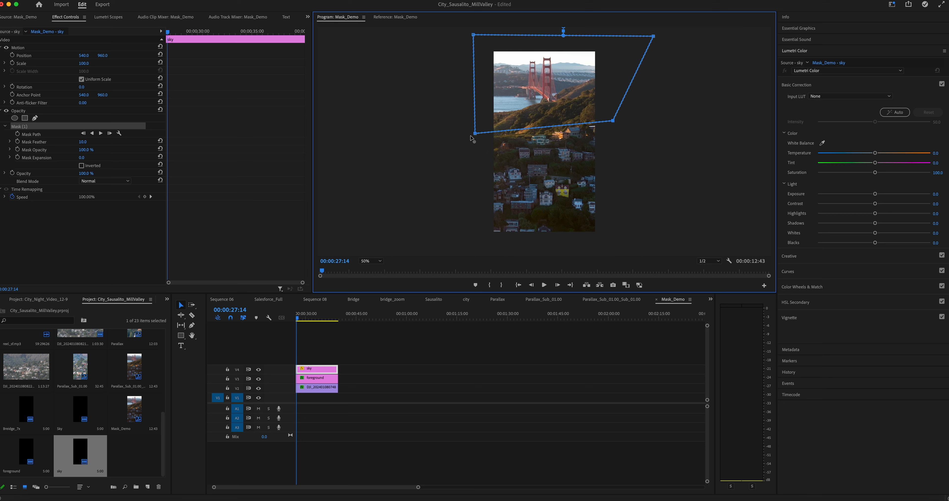
left_click_drag(475, 134, 468, 136)
left_click_drag(473, 35, 464, 34)
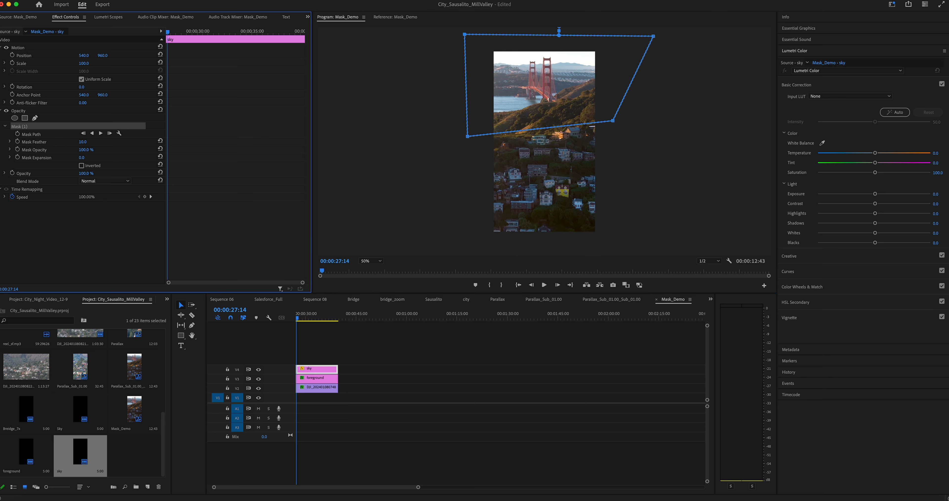
Set the sky mask's feather to 149 and shift the whole mask slightly down
left_click_drag(83, 141, 132, 141)
left_click_drag(536, 97, 535, 102)
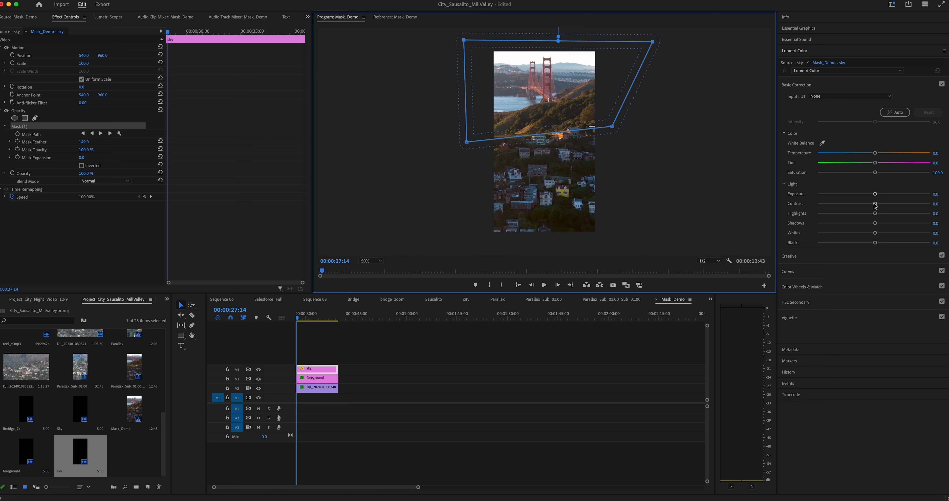
Set the sky layer's Lumetri contrast to 26.9 and temperature to 7.4, and compare the image with track V4 hidden and shown
left_click_drag(876, 205, 892, 205)
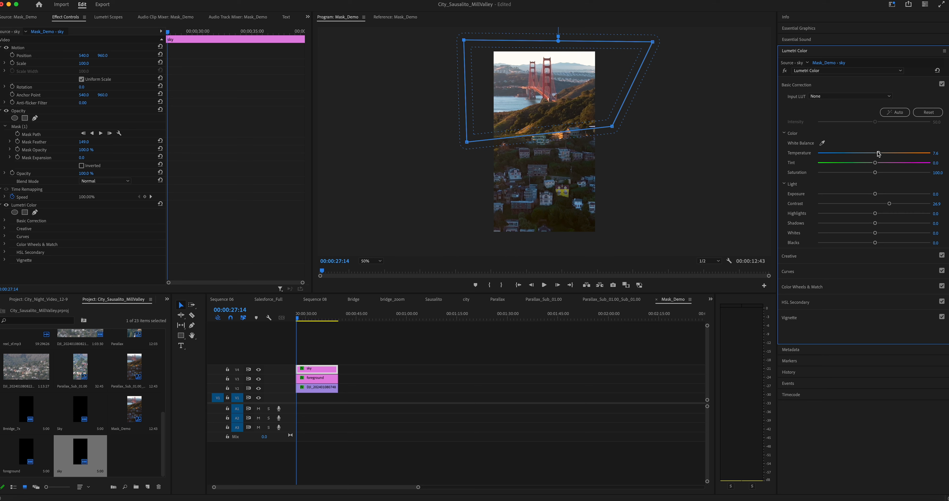
left_click(258, 370)
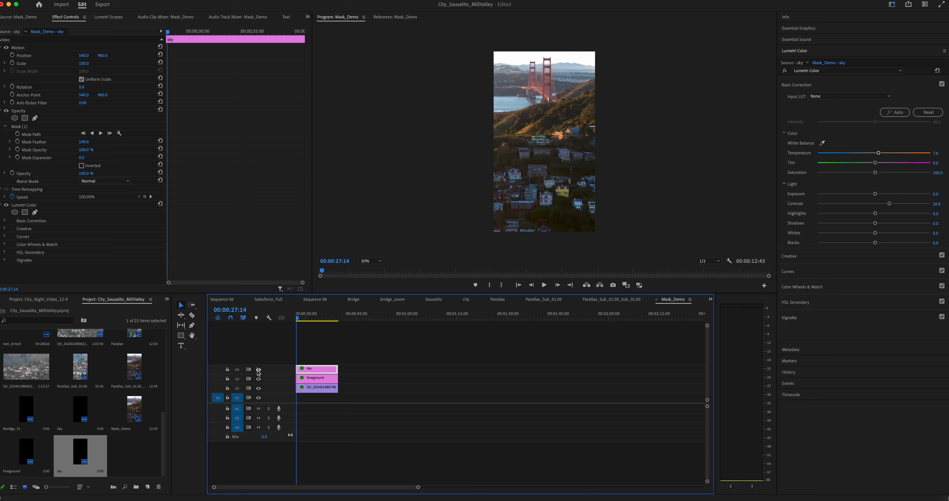
left_click(258, 371)
Start Mask Path keyframing on the sky layer's mask at 00:00:27:14
left_click(46, 145)
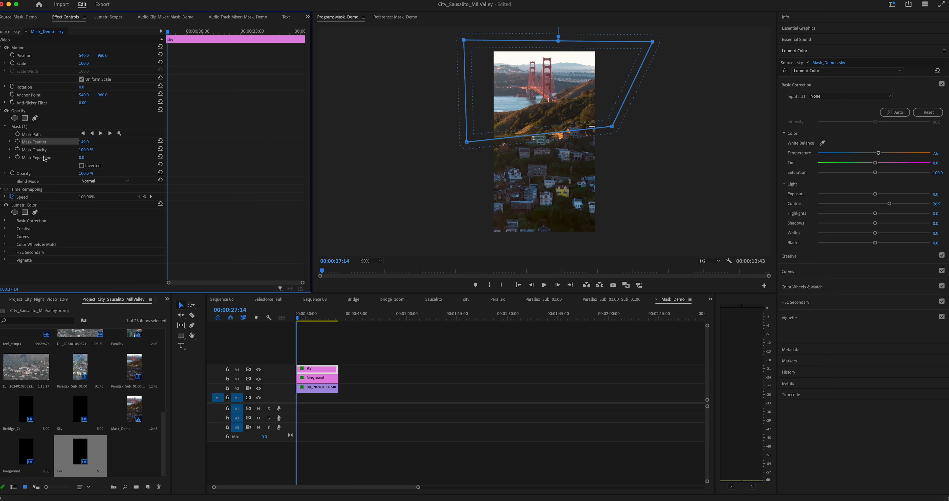
left_click(34, 135)
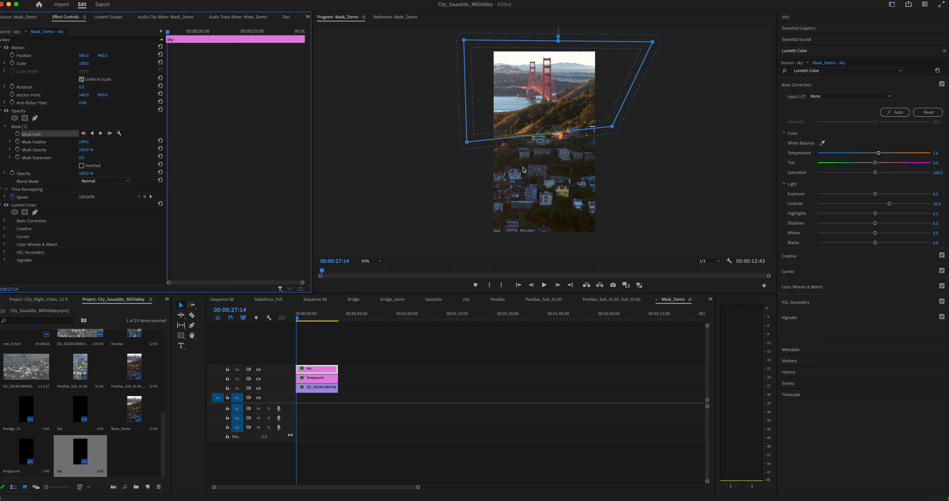
left_click(17, 134)
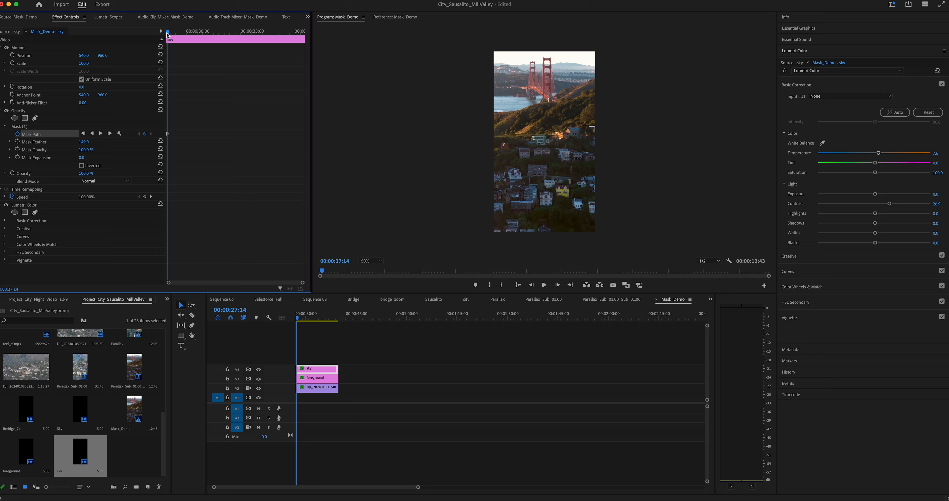
left_click(40, 145)
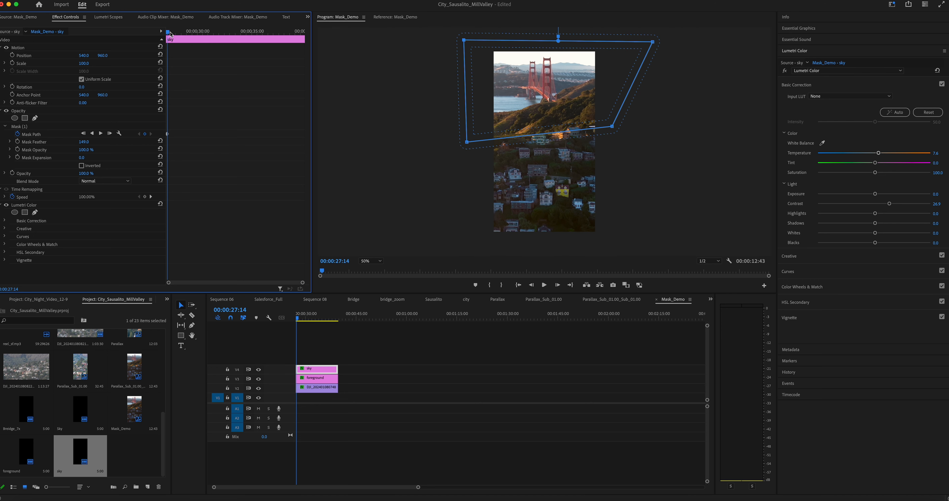
At 00:00:36:06, move the sky mask's two lower corners down to follow the hillside, and return to the sequence start with the sky layer selected
left_click_drag(171, 34, 263, 44)
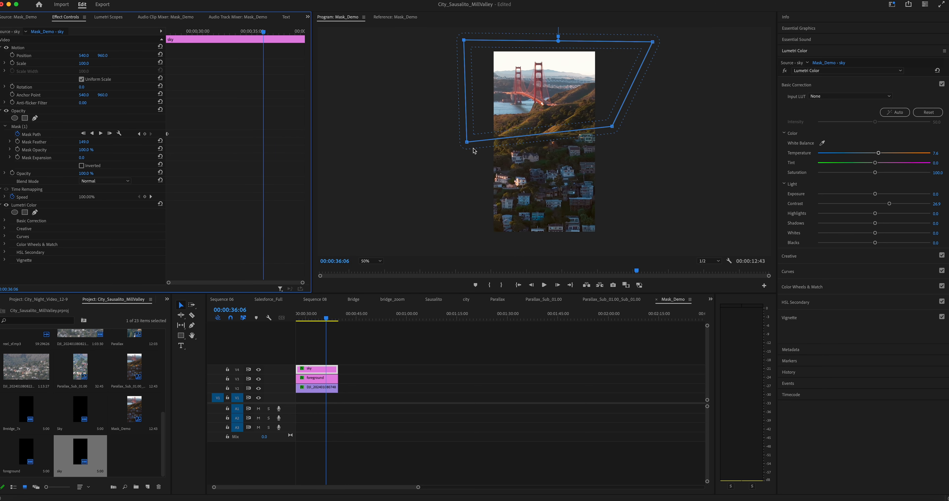
left_click_drag(467, 142, 470, 154)
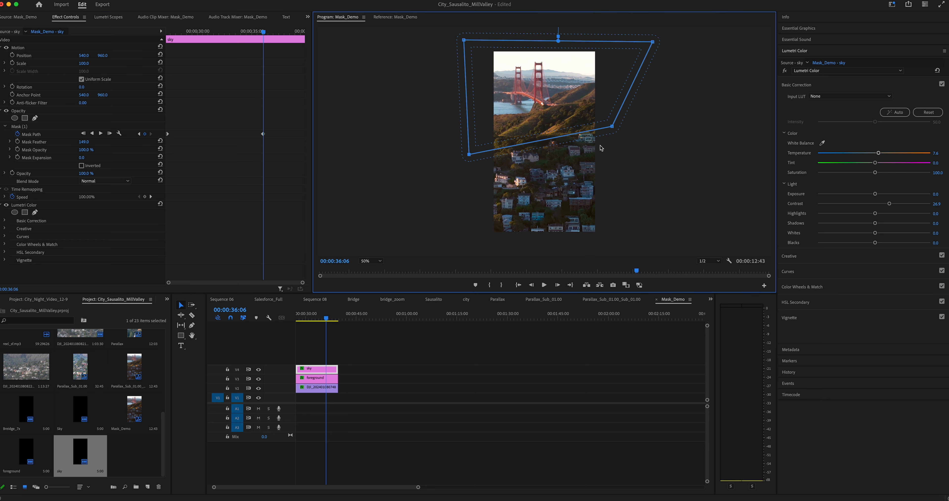
left_click_drag(612, 126, 611, 129)
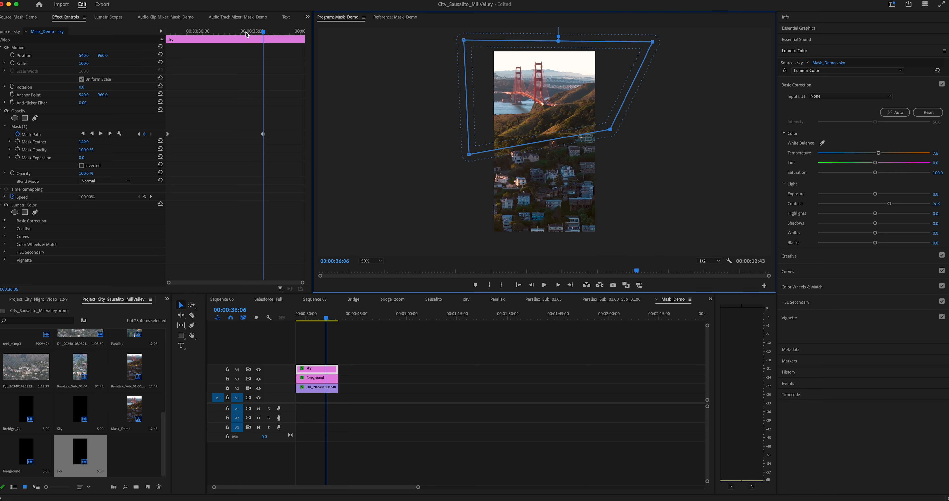
left_click_drag(264, 33, 167, 40)
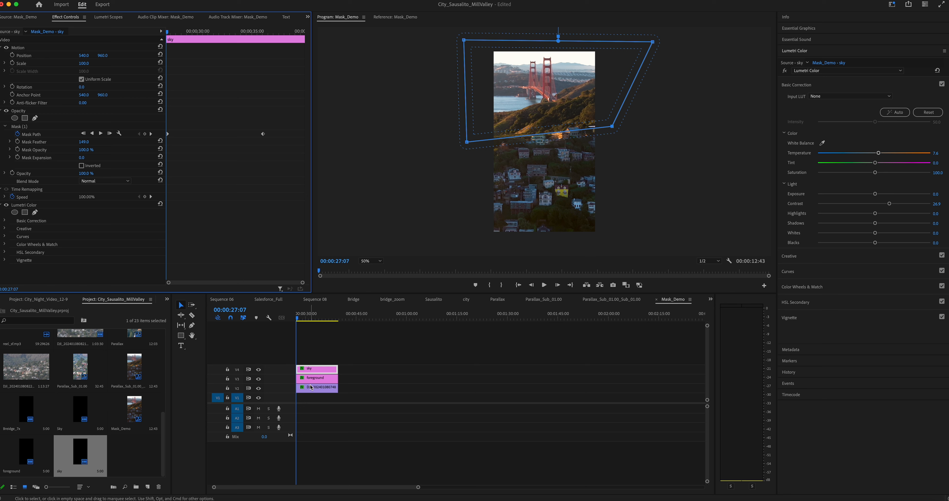
left_click(313, 370)
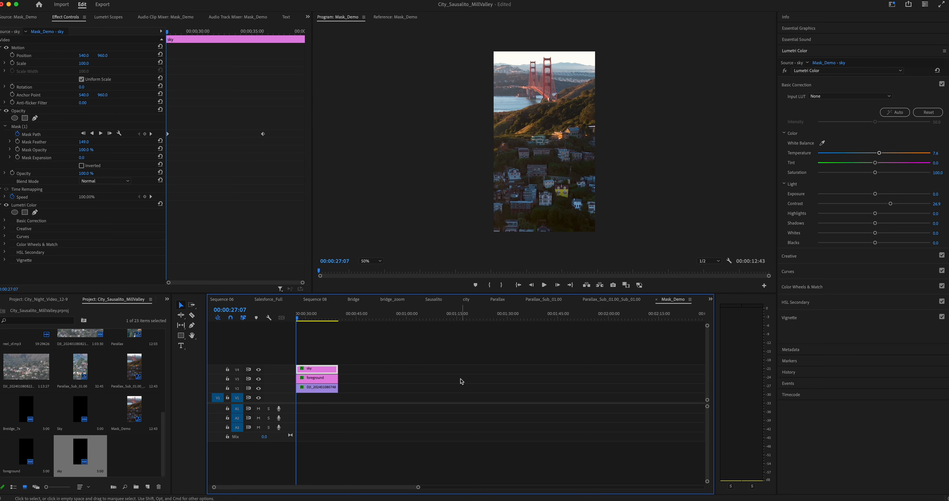